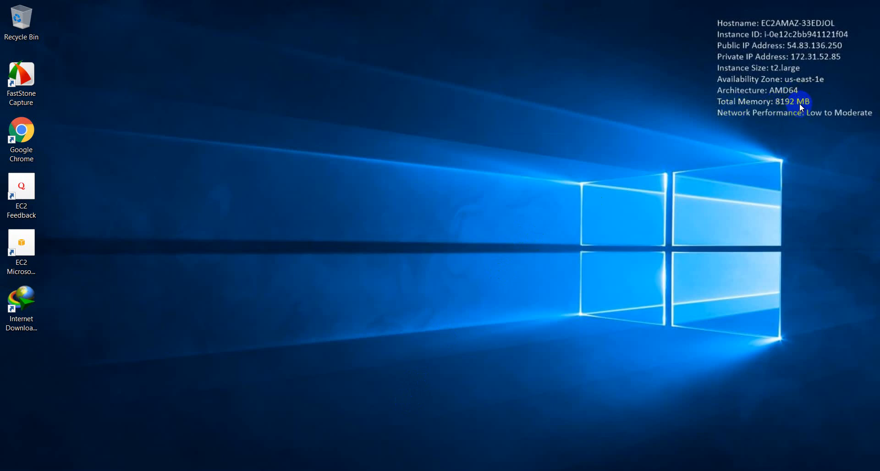
# - Switch to the browser and compare the t2.large and t2.xlarge vCPU and RAM figures in the T2 Product Details table
pyautogui.click(553, 9)
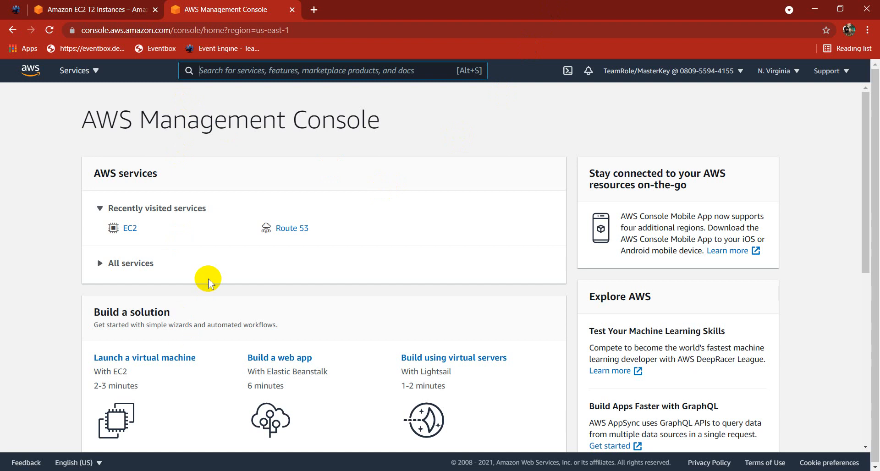
pyautogui.click(125, 6)
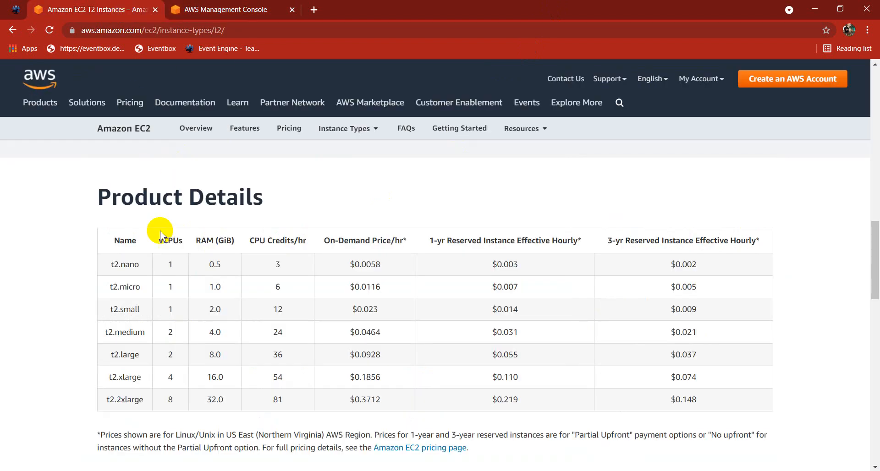
pyautogui.scroll(-1, 166, 238)
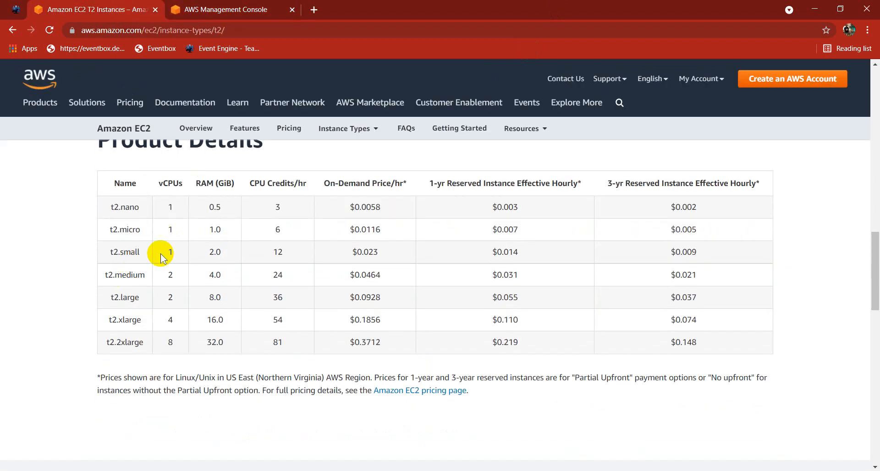
pyautogui.moveTo(109, 299); pyautogui.dragTo(227, 304)
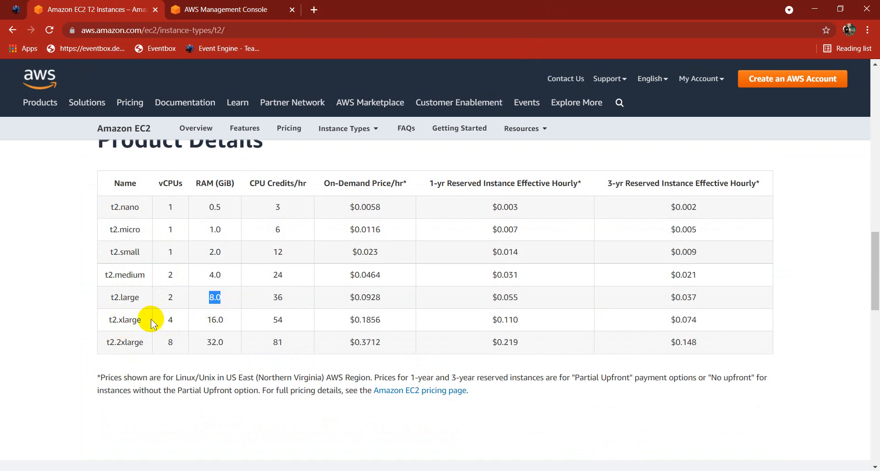
pyautogui.moveTo(163, 320); pyautogui.dragTo(236, 323)
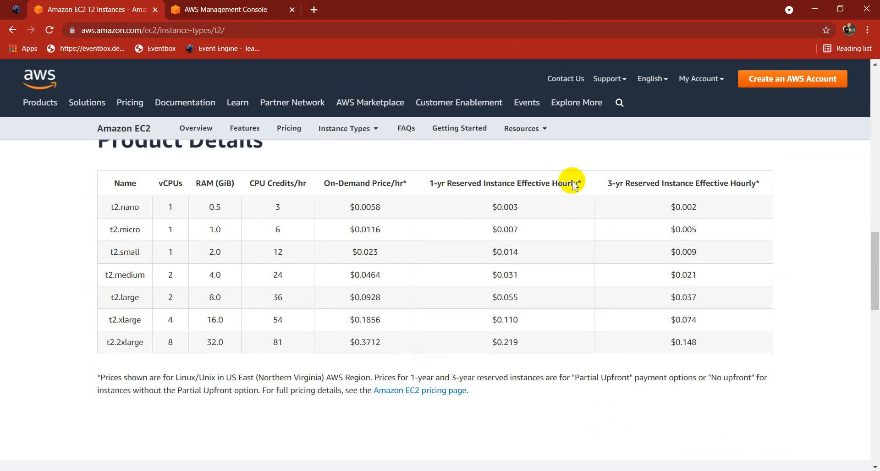
# - Open the list of running EC2 instances in the AWS Management Console and dismiss the welcome message
pyautogui.click(232, 10)
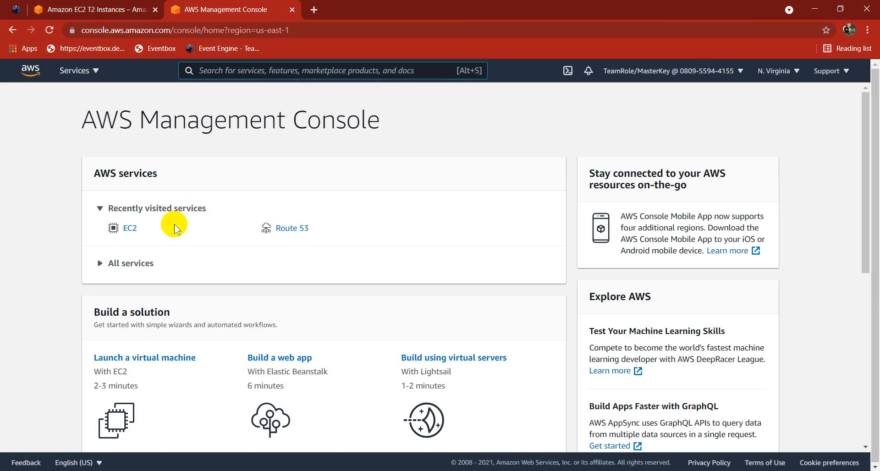
pyautogui.click(131, 230)
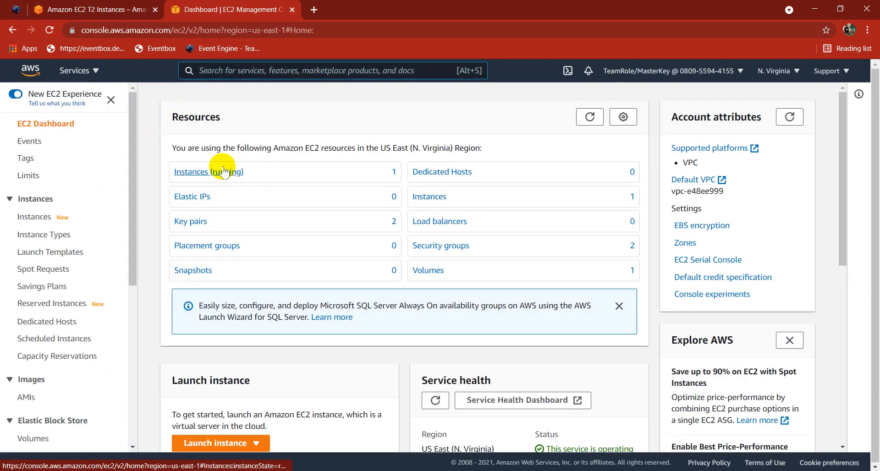
pyautogui.click(224, 173)
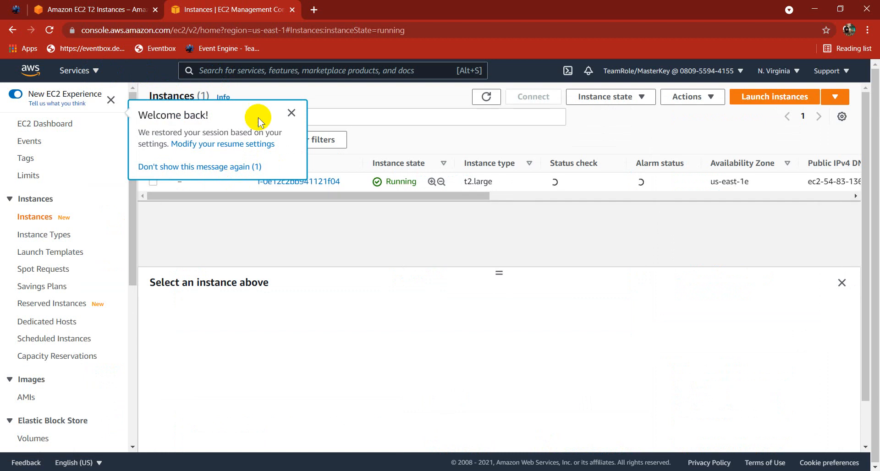
pyautogui.click(289, 113)
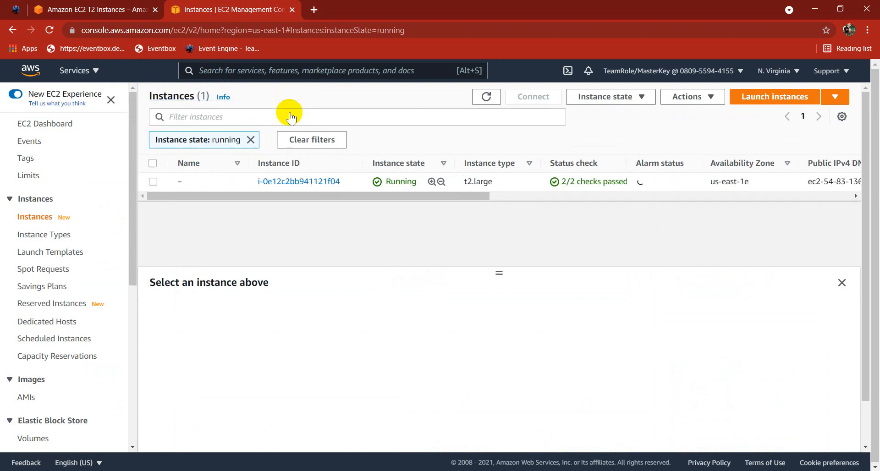
# - Stop the running t2.large instance and dismiss the notification
pyautogui.click(154, 166)
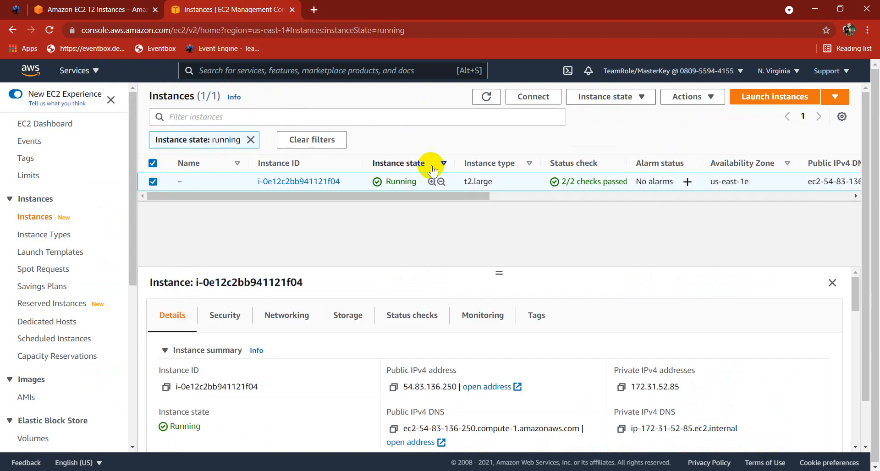
pyautogui.click(614, 95)
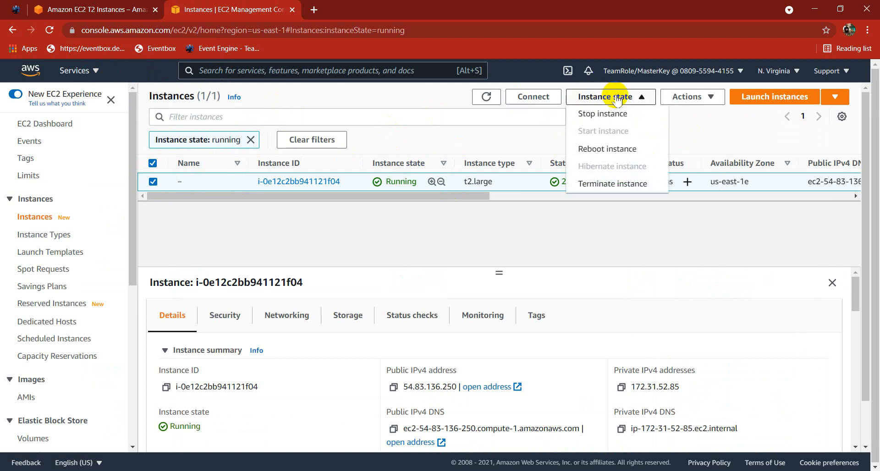
pyautogui.click(612, 115)
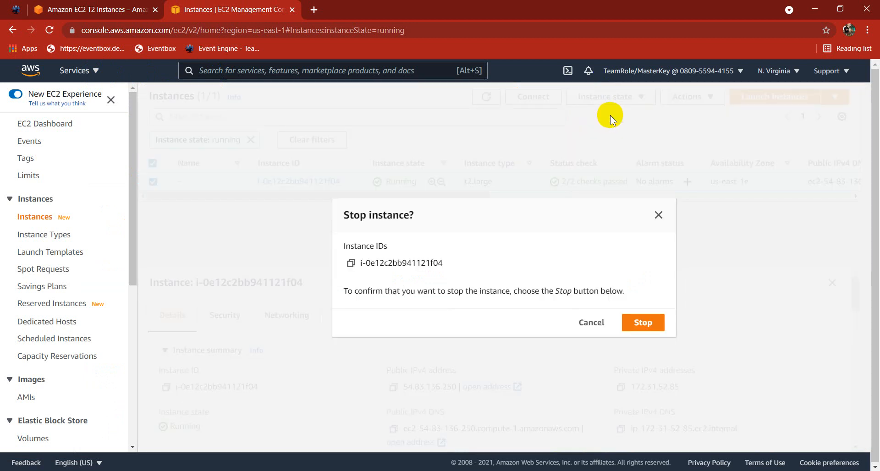
pyautogui.click(645, 323)
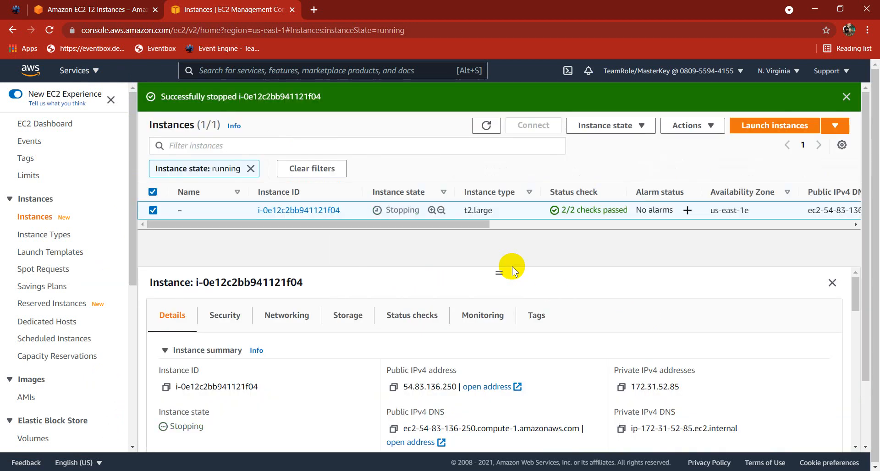
pyautogui.click(846, 97)
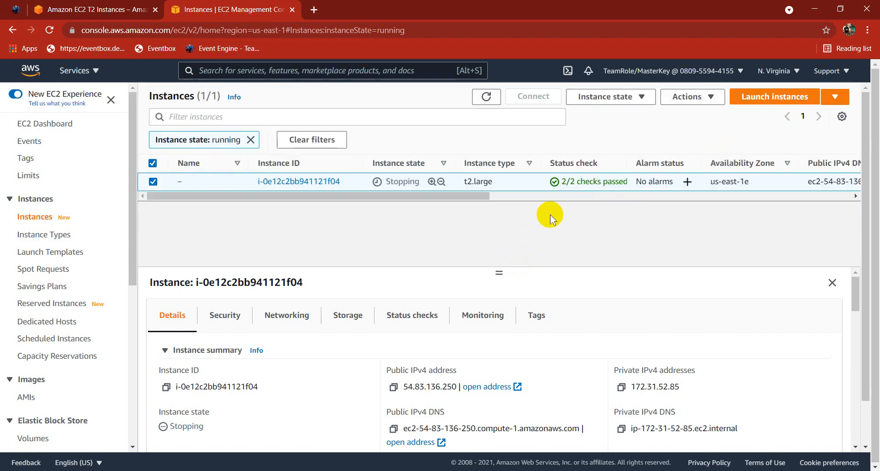
# - Remove the running-state filter from the instances list and refresh the instance's status
pyautogui.click(485, 95)
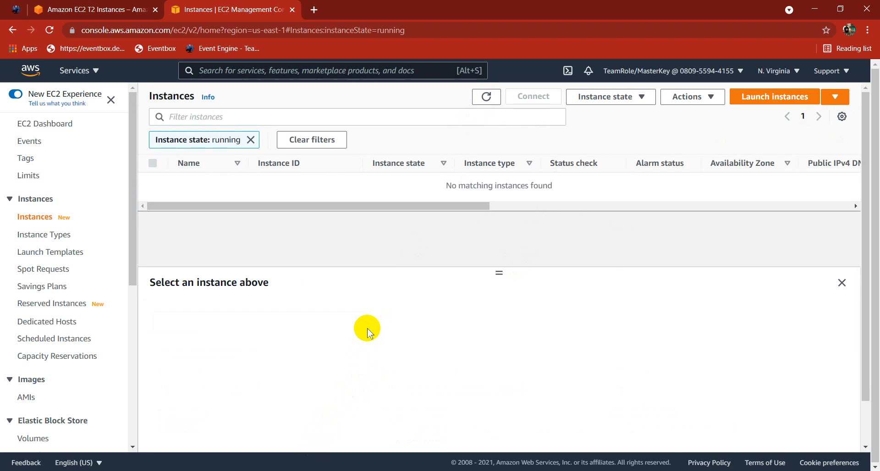
pyautogui.click(251, 140)
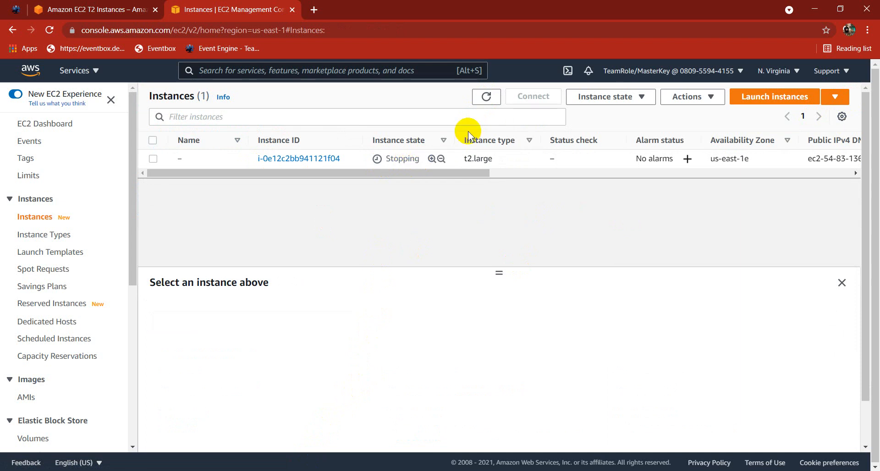
pyautogui.click(487, 96)
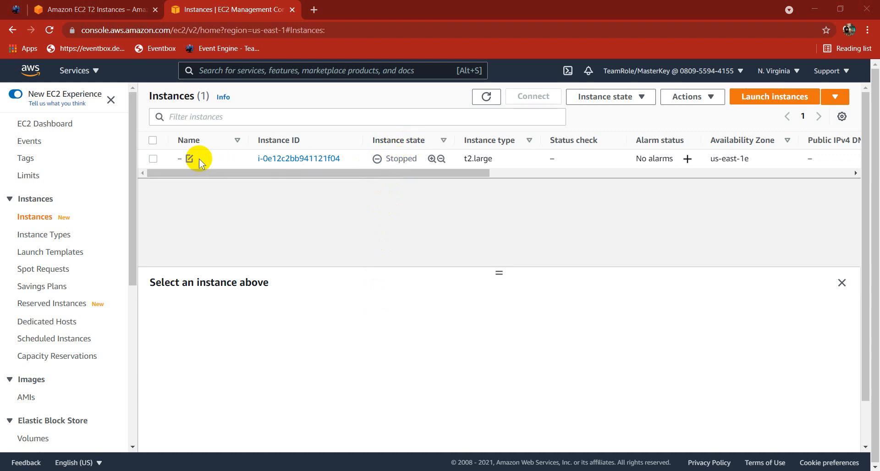
# - Change the stopped instance's type to t2.xlarge, refresh the instances list and dismiss the notification
pyautogui.click(153, 141)
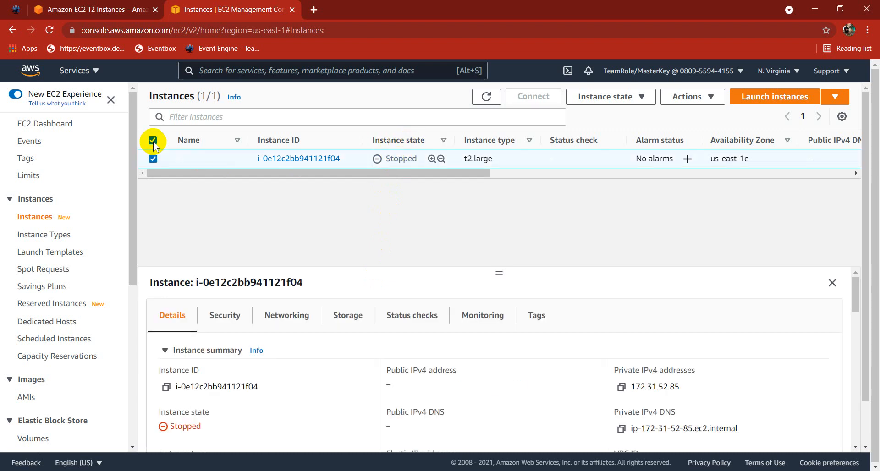
pyautogui.click(689, 97)
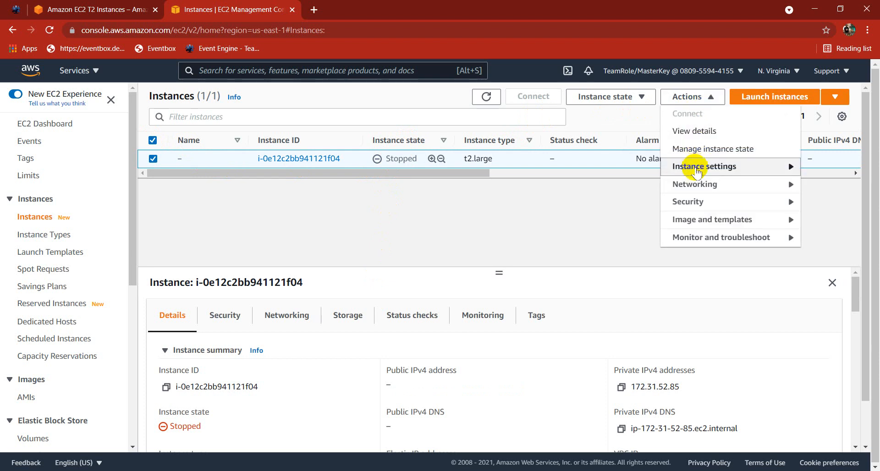
pyautogui.moveTo(696, 169)
pyautogui.click(612, 190)
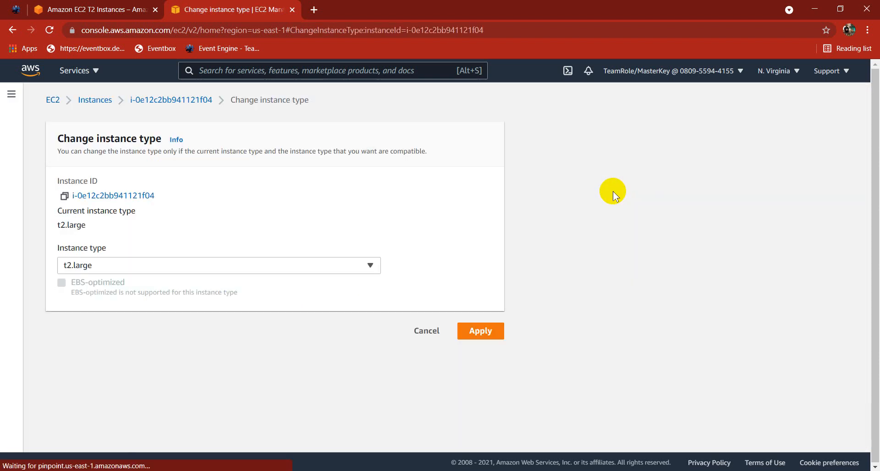
pyautogui.click(78, 265)
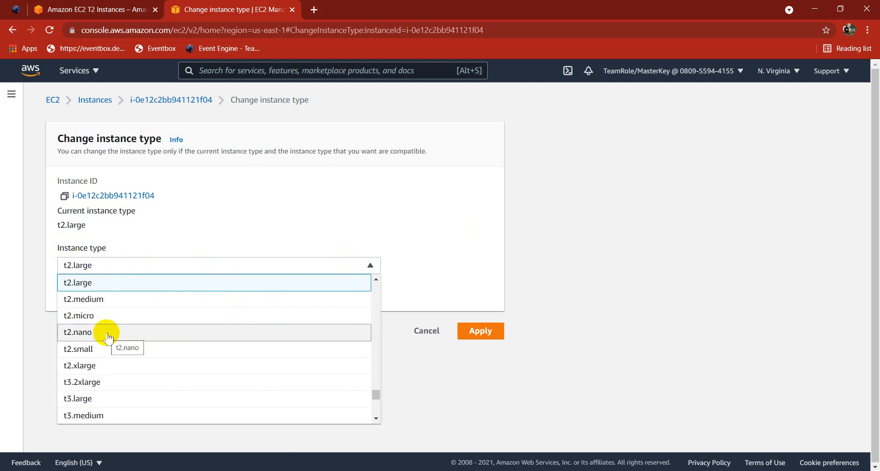
pyautogui.click(92, 366)
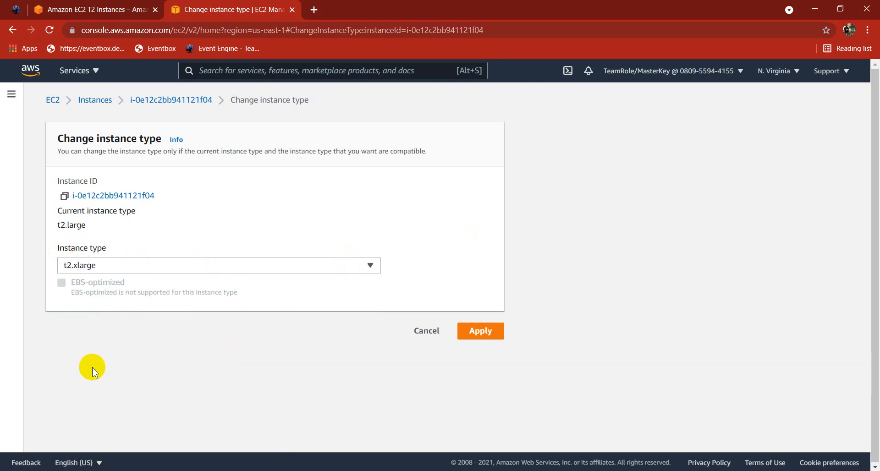
pyautogui.click(489, 330)
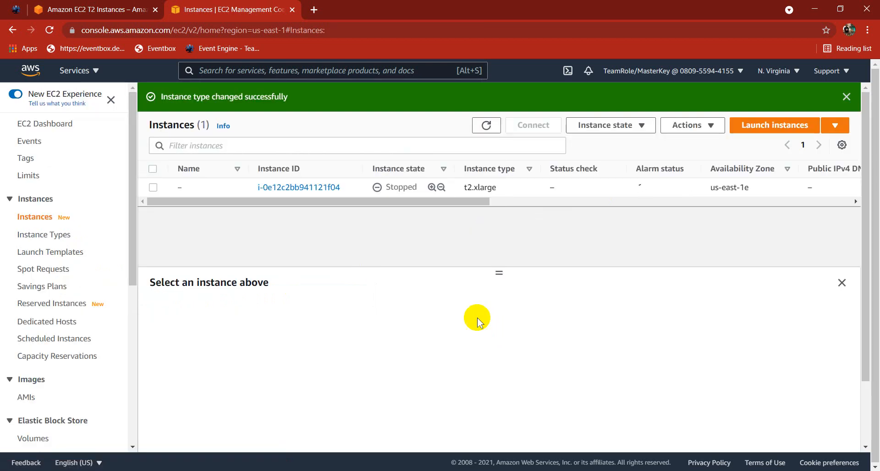
pyautogui.click(485, 126)
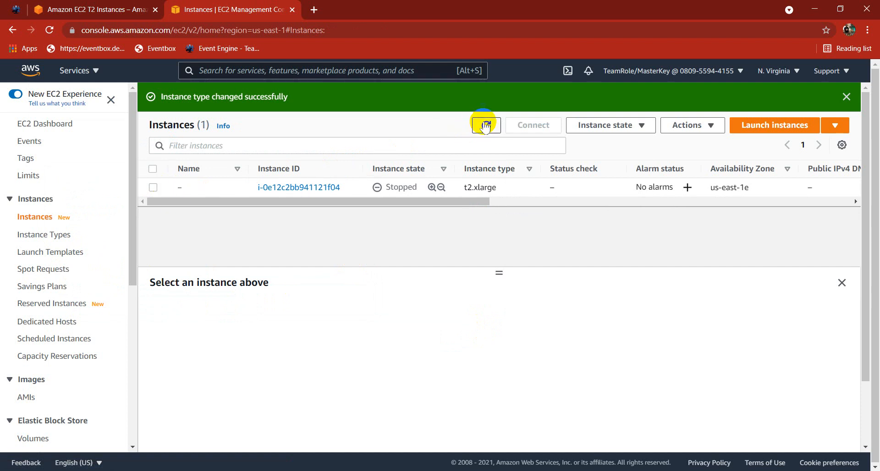
pyautogui.click(846, 97)
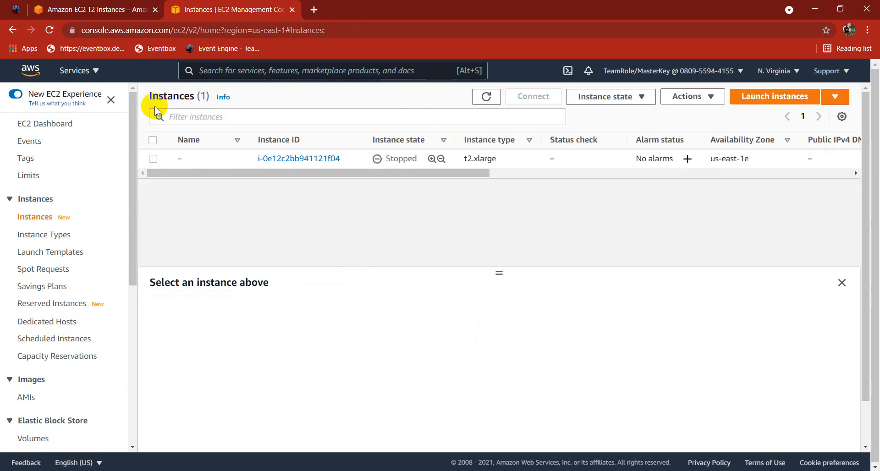
# - Start the stopped t2.xlarge instance and dismiss the notification
pyautogui.click(153, 140)
pyautogui.click(638, 96)
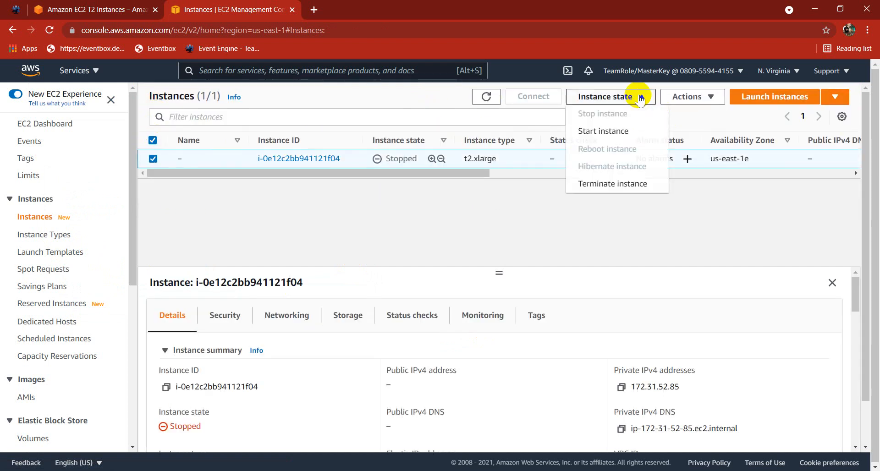
pyautogui.click(601, 132)
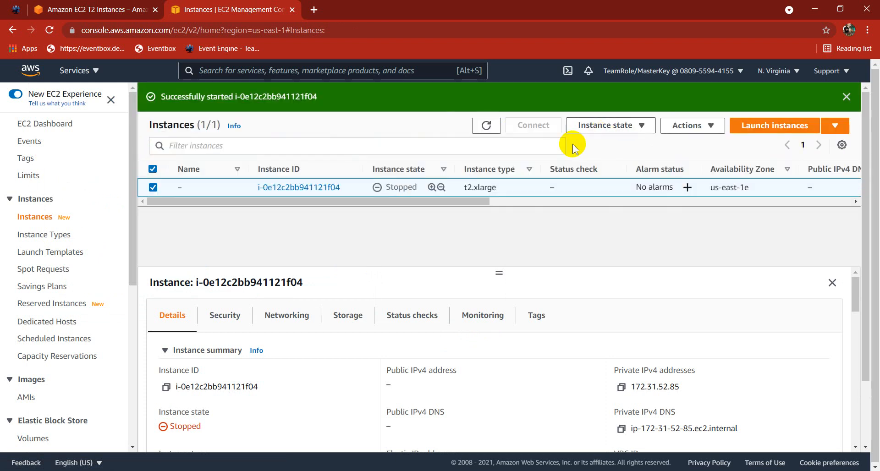
pyautogui.click(843, 98)
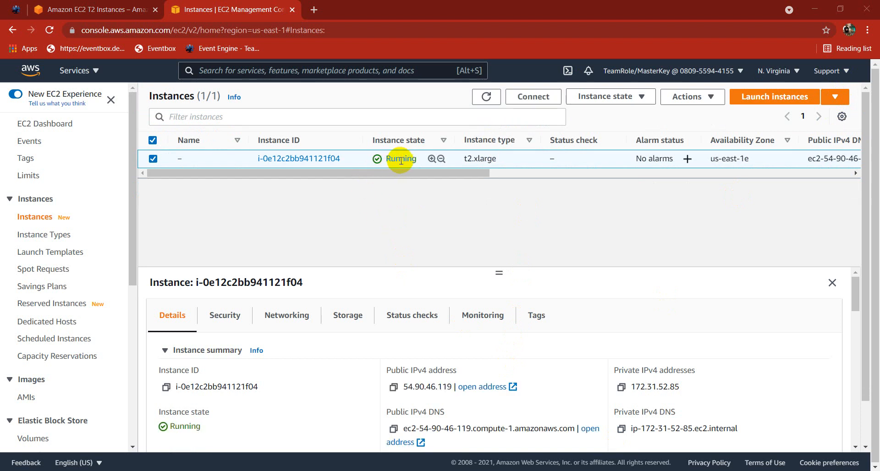
pyautogui.click(323, 160)
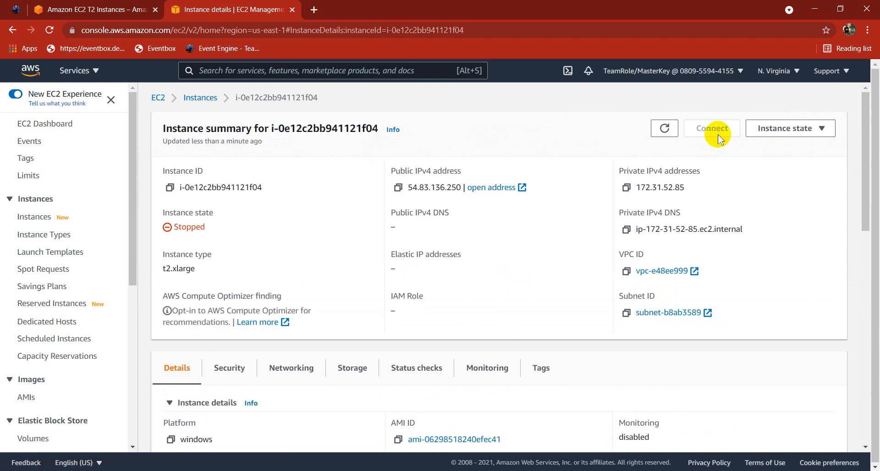
pyautogui.click(207, 103)
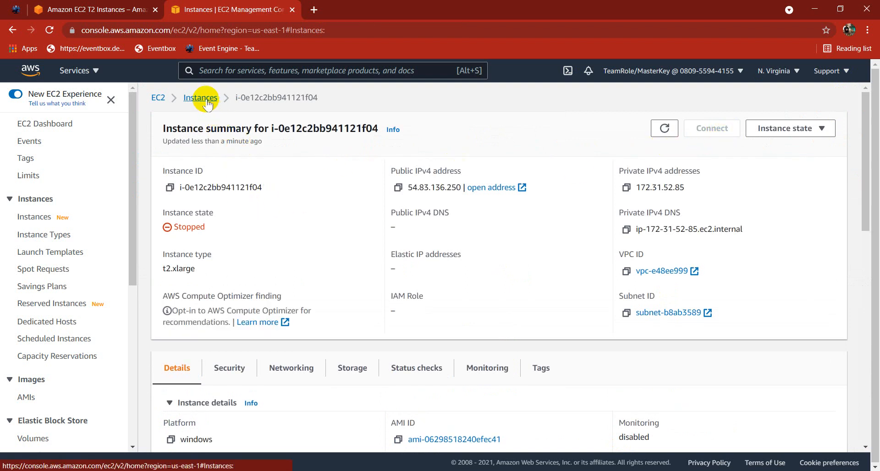
pyautogui.click(487, 96)
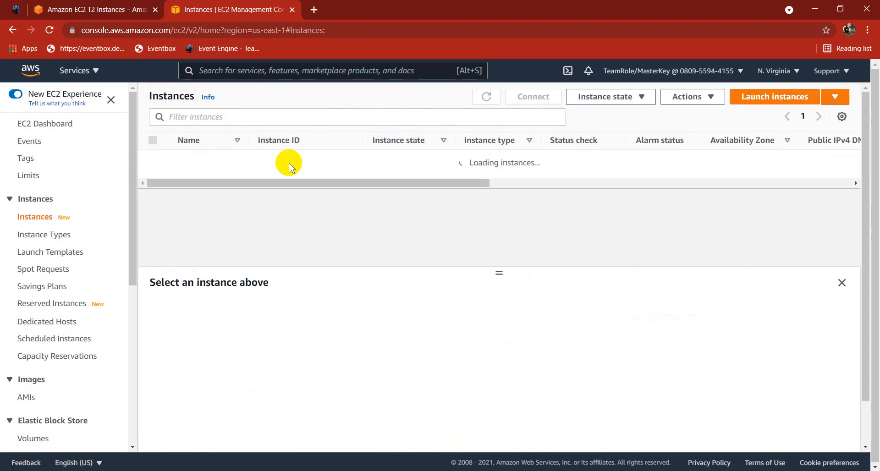
# - Open the instance's connection options and download the remote desktop file for the RDP client
pyautogui.click(271, 161)
pyautogui.click(725, 135)
pyautogui.click(187, 198)
pyautogui.click(188, 264)
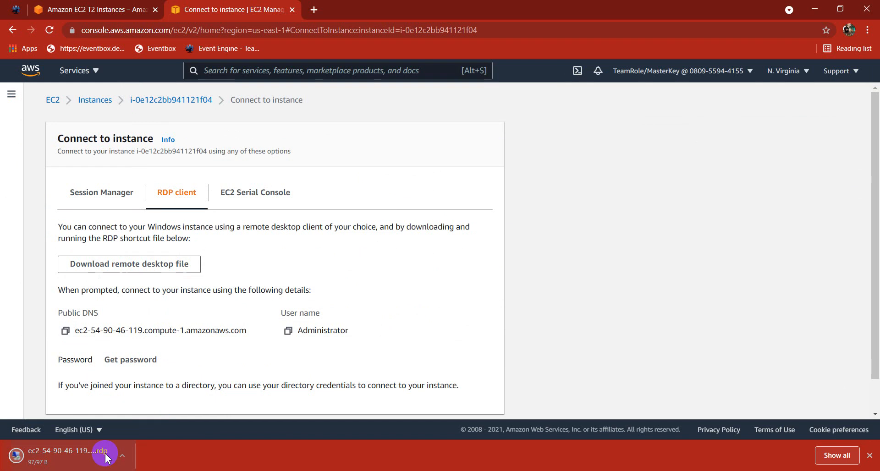
# - Launch the downloaded remote desktop file and connect, suppressing further publisher warnings for this computer
pyautogui.click(106, 456)
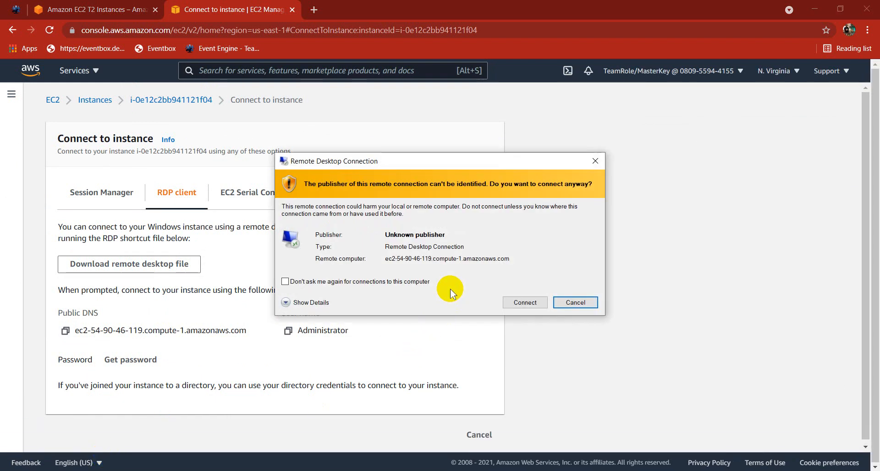
pyautogui.click(389, 283)
pyautogui.click(518, 301)
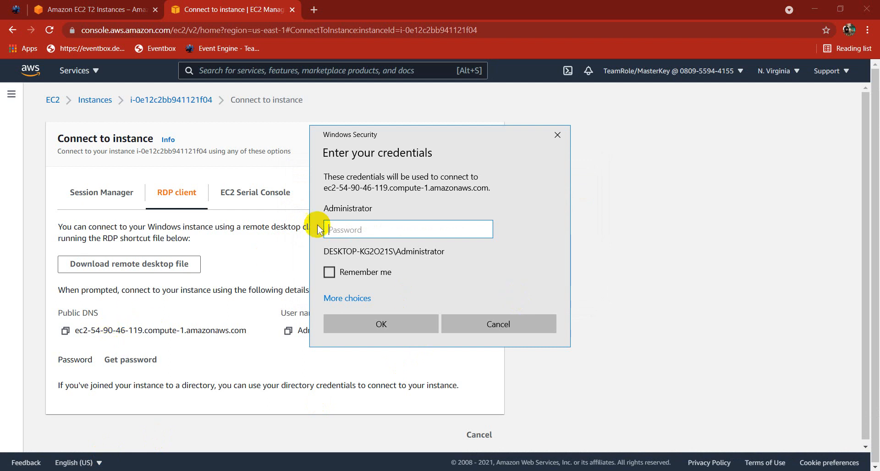
# - Decrypt the instance's Windows administrator password with the Aaaaaa.pem key pair file and copy the password
pyautogui.click(127, 368)
pyautogui.click(83, 281)
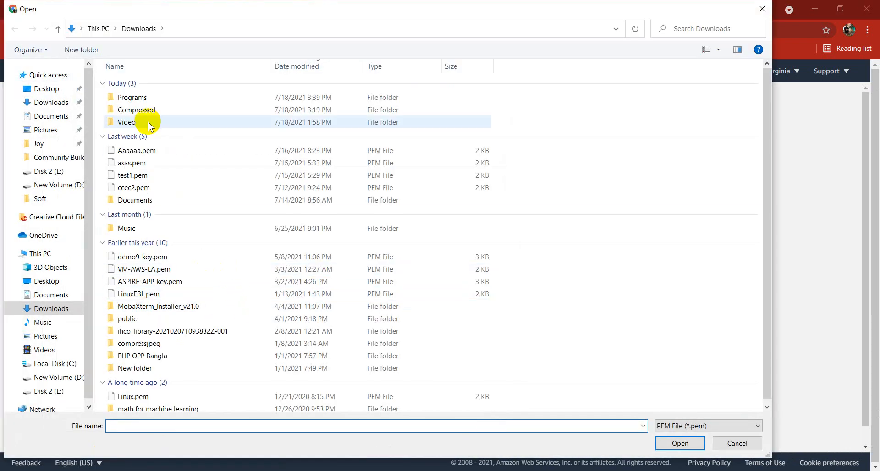
pyautogui.doubleClick(140, 150)
pyautogui.scroll(-5, 428, 403)
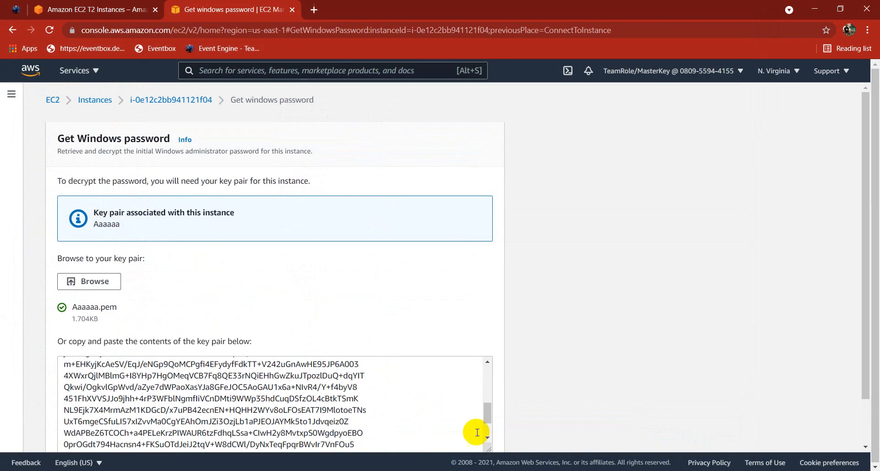
pyautogui.scroll(-2, 458, 431)
pyautogui.click(454, 429)
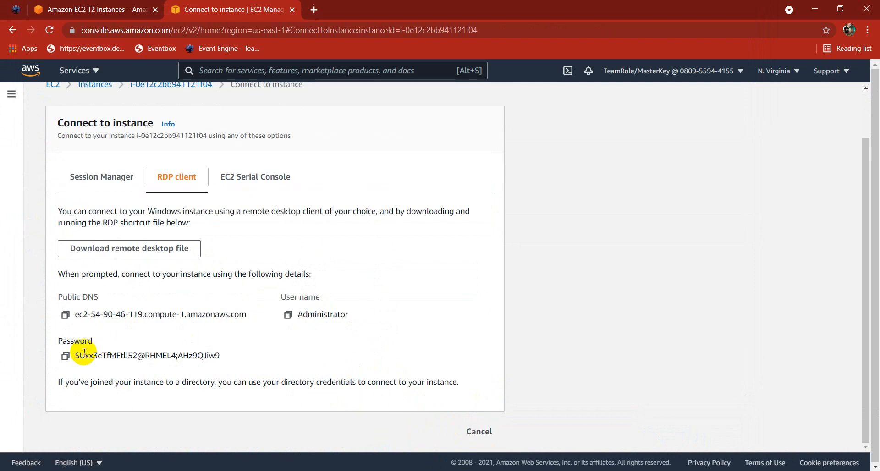
pyautogui.click(65, 356)
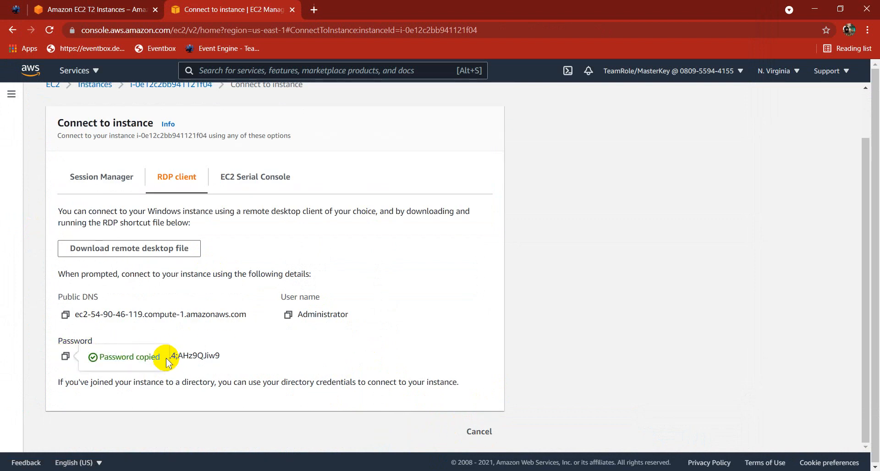
# - Sign in to the remote computer with the copied administrator password, remembering the credentials, and accept its certificate without being asked again
pyautogui.click(362, 470)
pyautogui.hotkey('ctrl', 'v')
pyautogui.click(365, 271)
pyautogui.click(379, 324)
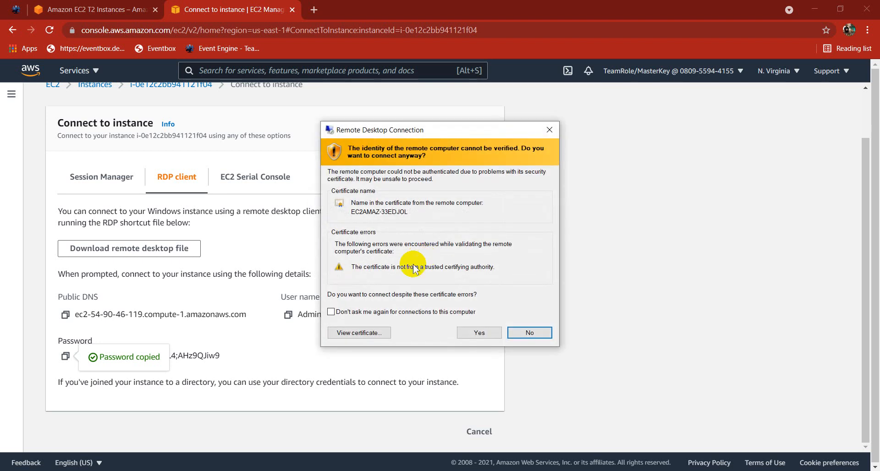
pyautogui.click(385, 312)
pyautogui.click(476, 331)
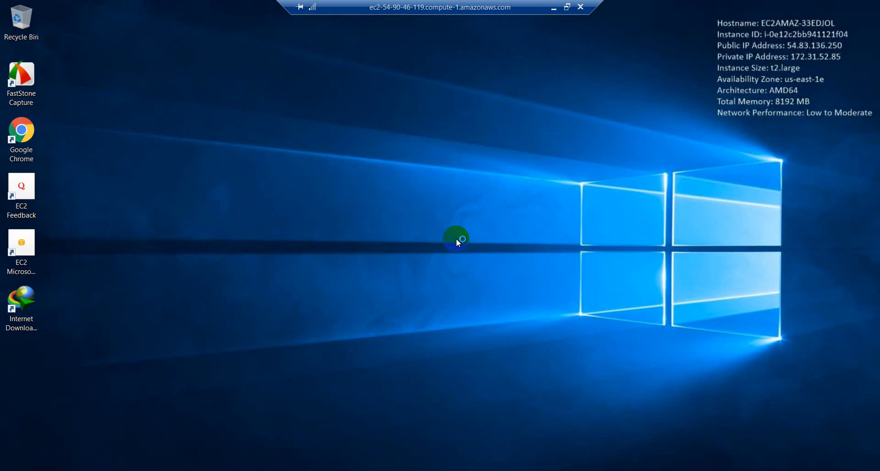
# - Refresh the remote desktop several times and check the instance size and memory details on the wallpaper
pyautogui.rightClick(455, 168)
pyautogui.click(483, 205)
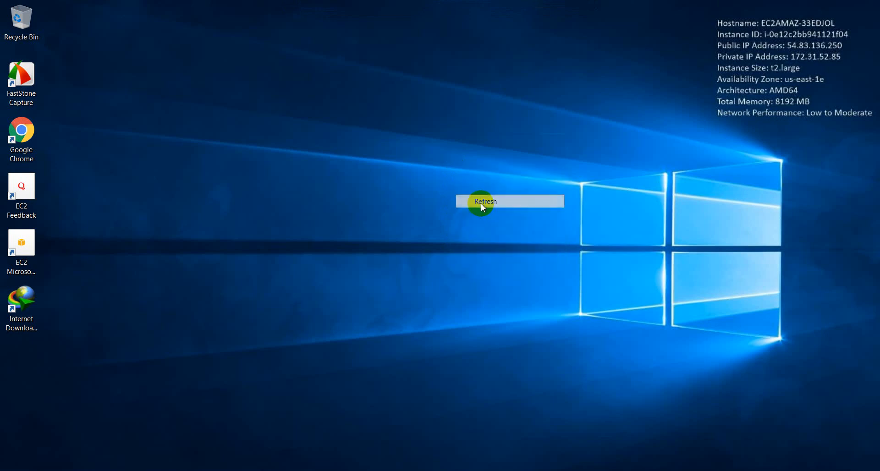
pyautogui.rightClick(458, 167)
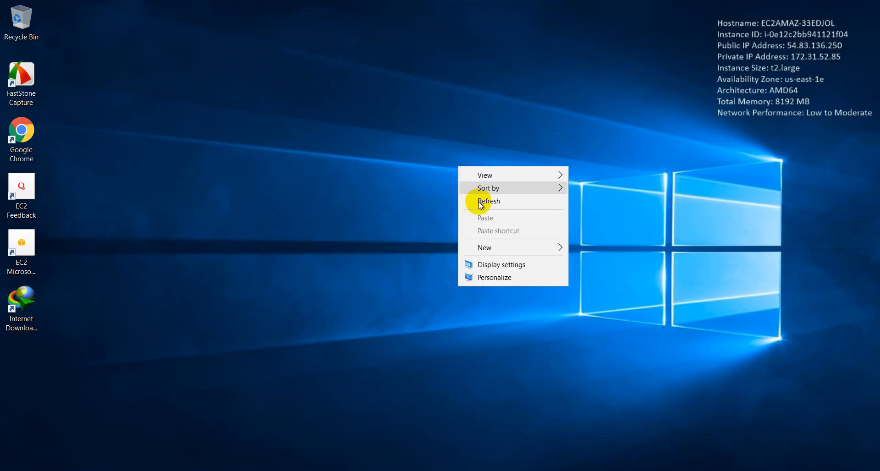
pyautogui.click(479, 202)
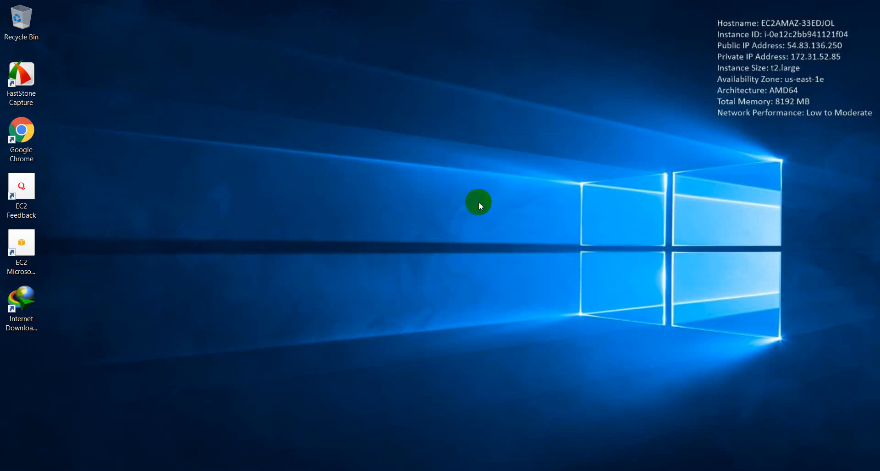
pyautogui.rightClick(483, 148)
pyautogui.click(502, 183)
pyautogui.click(521, 202)
pyautogui.rightClick(480, 158)
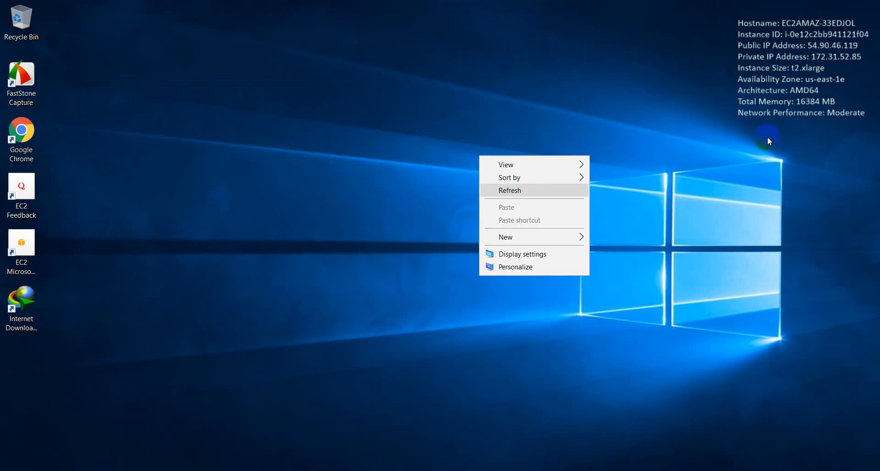
pyautogui.click(812, 117)
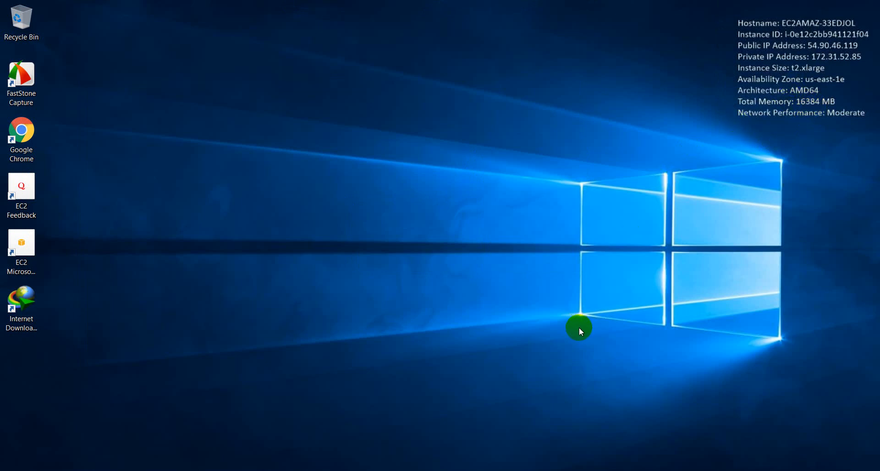
# - Minimize the remote session, open the running instance's summary in the EC2 console and check its public IPv4 address
pyautogui.click(555, 7)
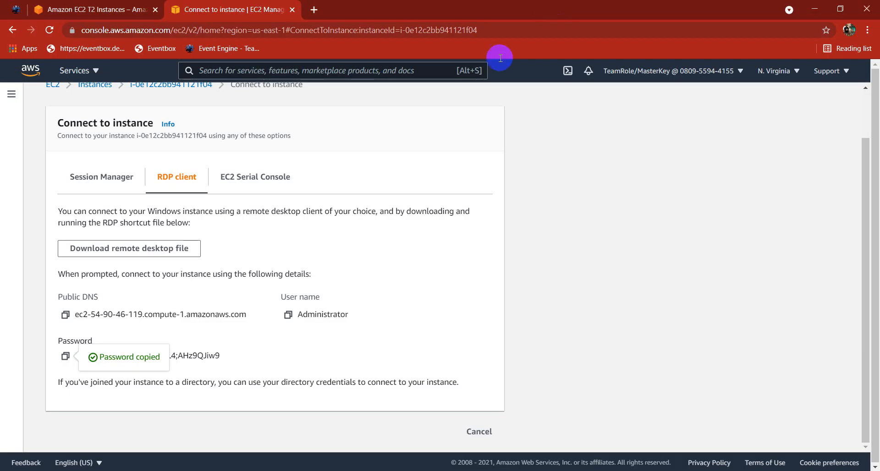
pyautogui.scroll(1, 143, 133)
pyautogui.click(101, 141)
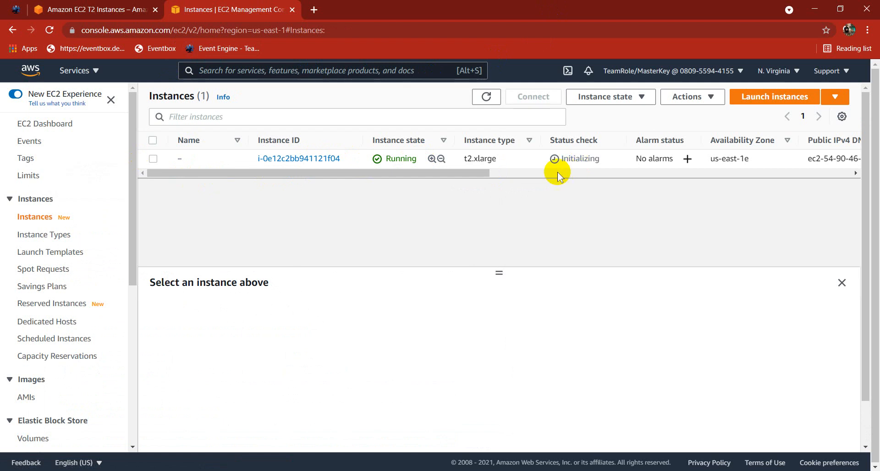
pyautogui.click(316, 161)
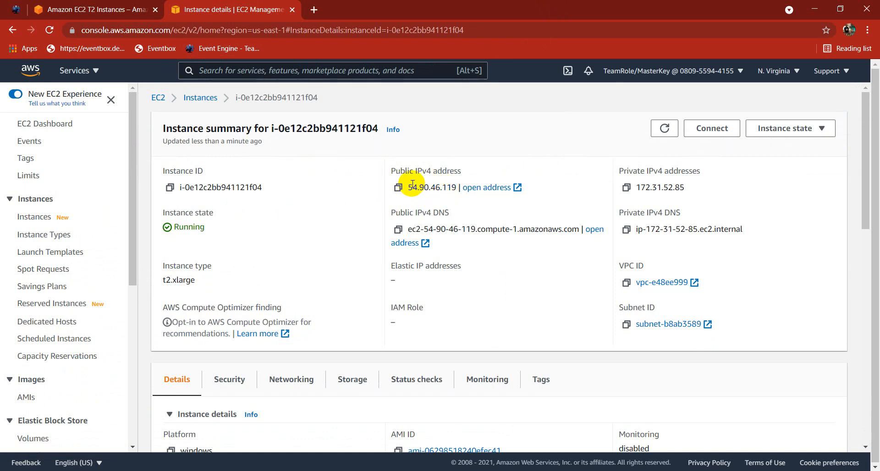
pyautogui.moveTo(409, 186); pyautogui.dragTo(452, 189)
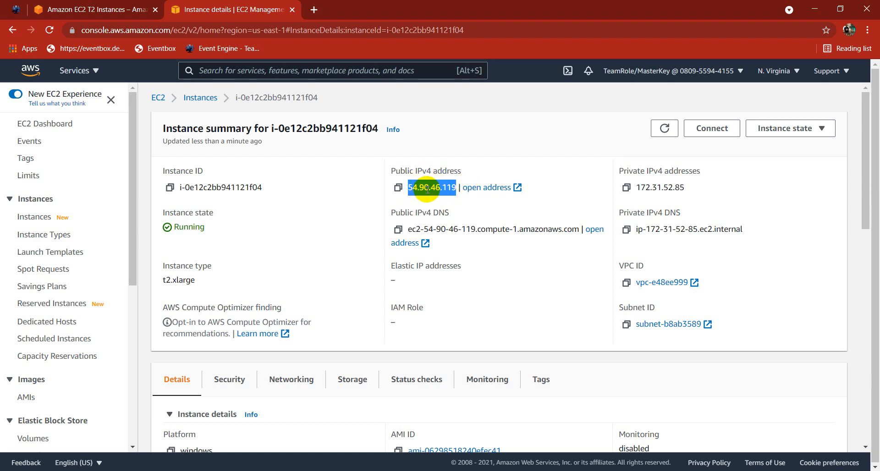
pyautogui.click(352, 192)
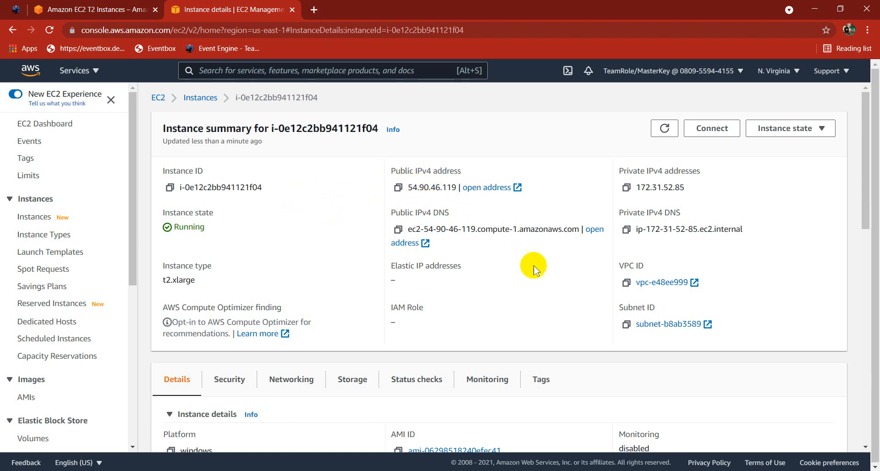